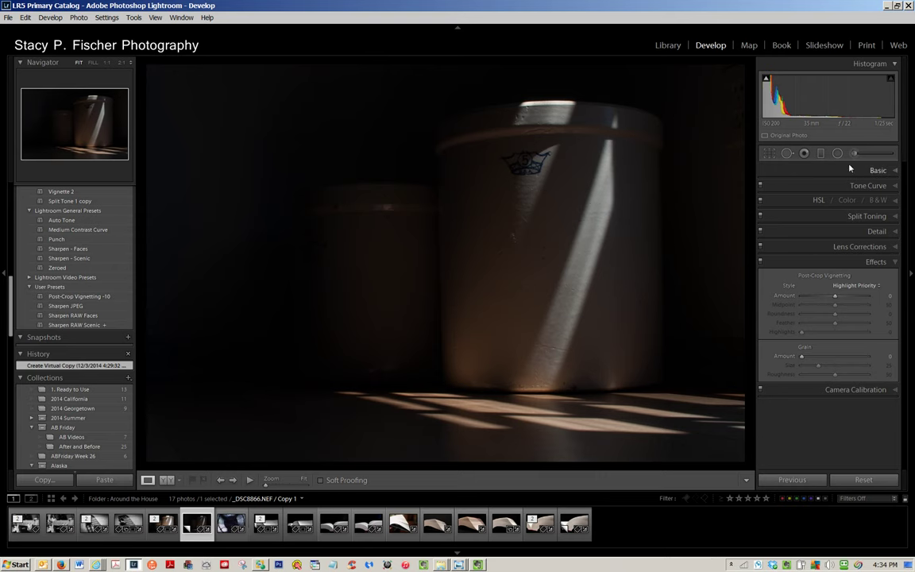
Enter an exposure of +2.75 in the Basic panel for the crock photo.
click(895, 173)
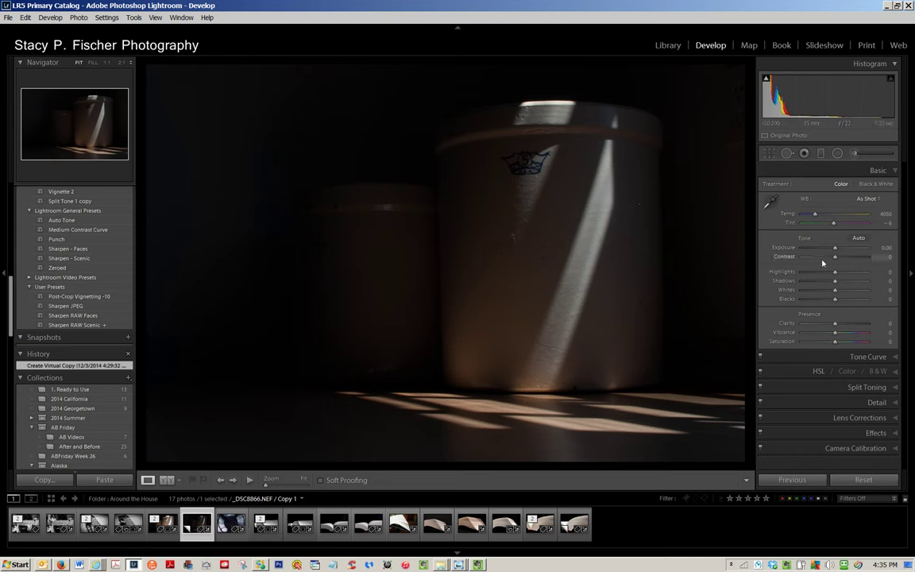
click(887, 247)
text(2)
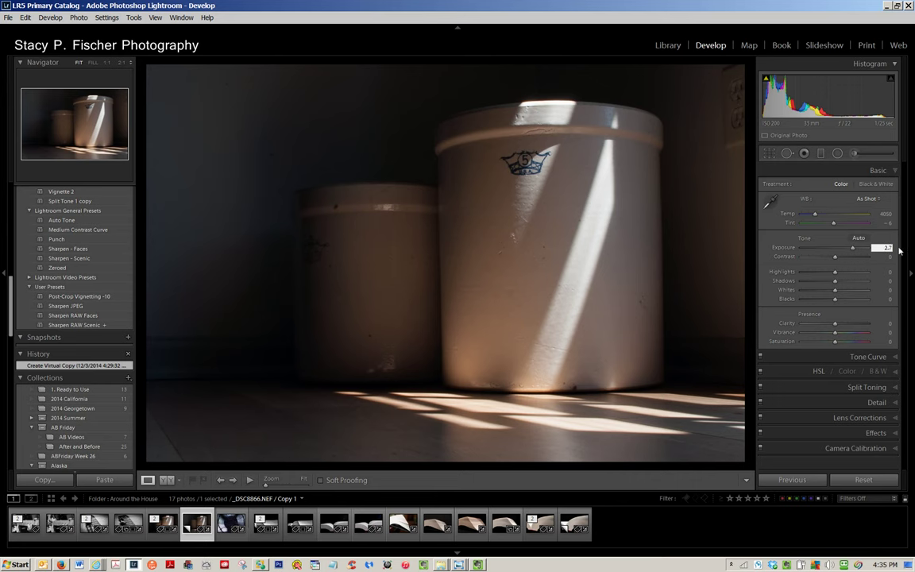
text(.75)
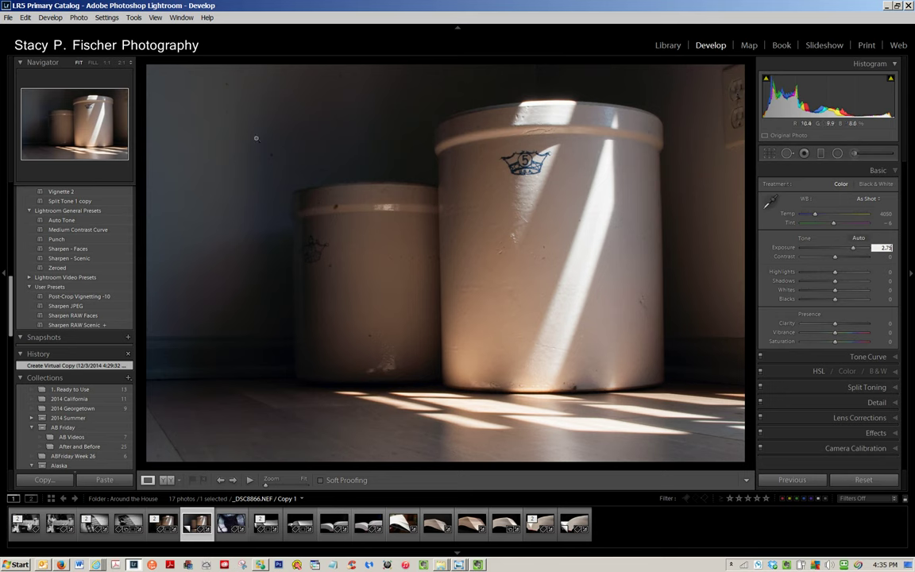
mouse_move(402, 523)
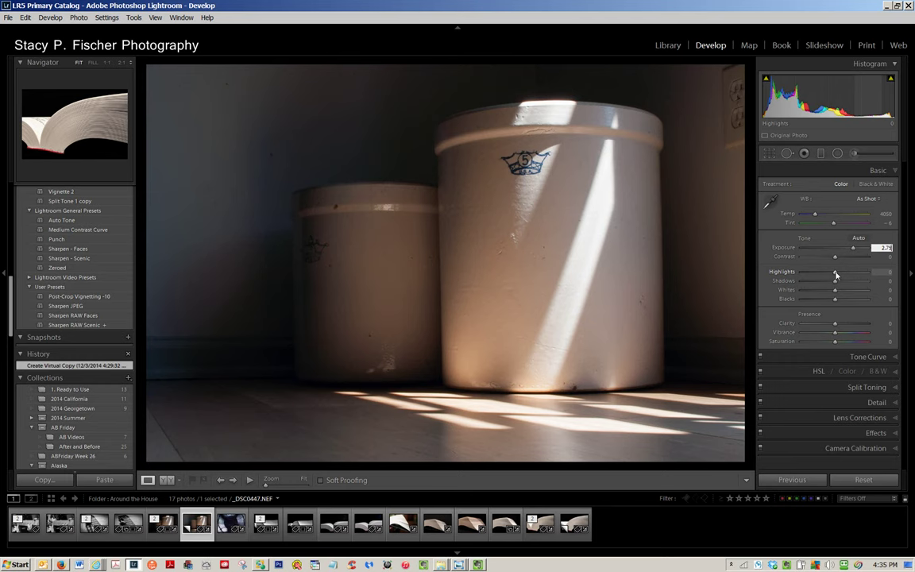
Commit the +2.75 exposure, pull Shadows to -100 and set Clarity to +17.
key(Return)
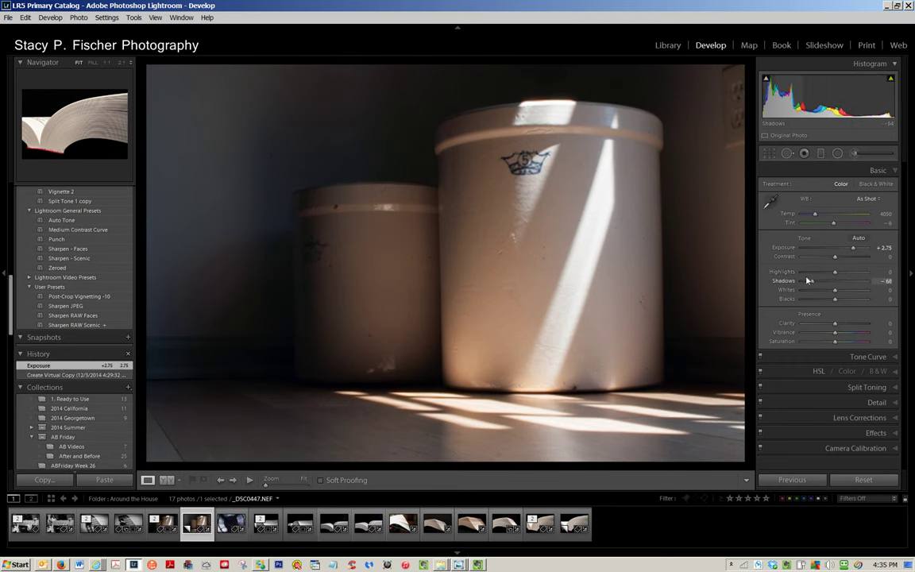
drag(829, 277, 722, 313)
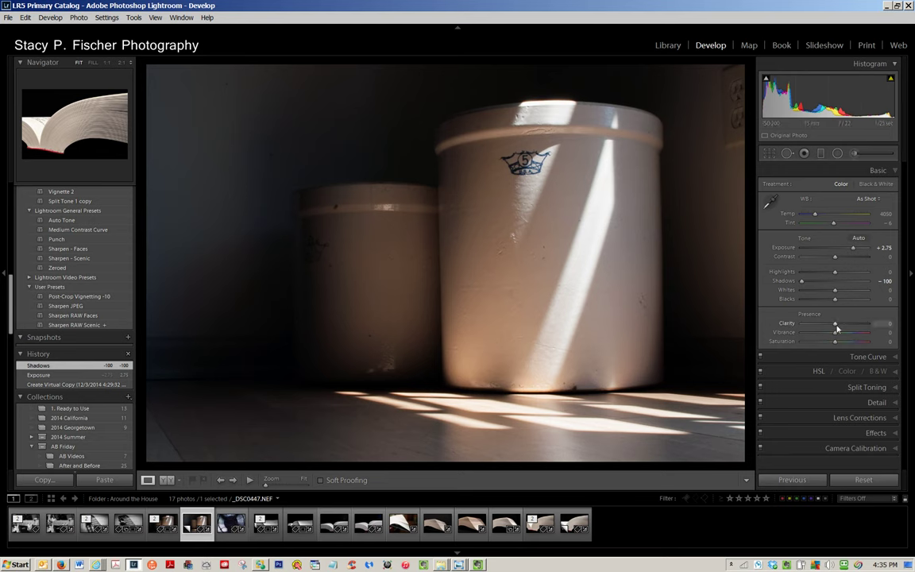
click(890, 325)
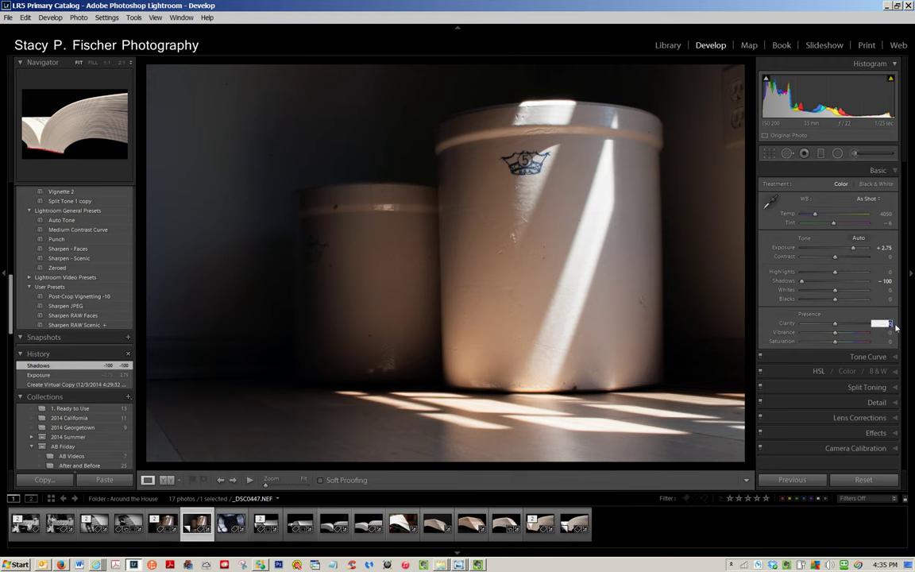
text(17)
key(Return)
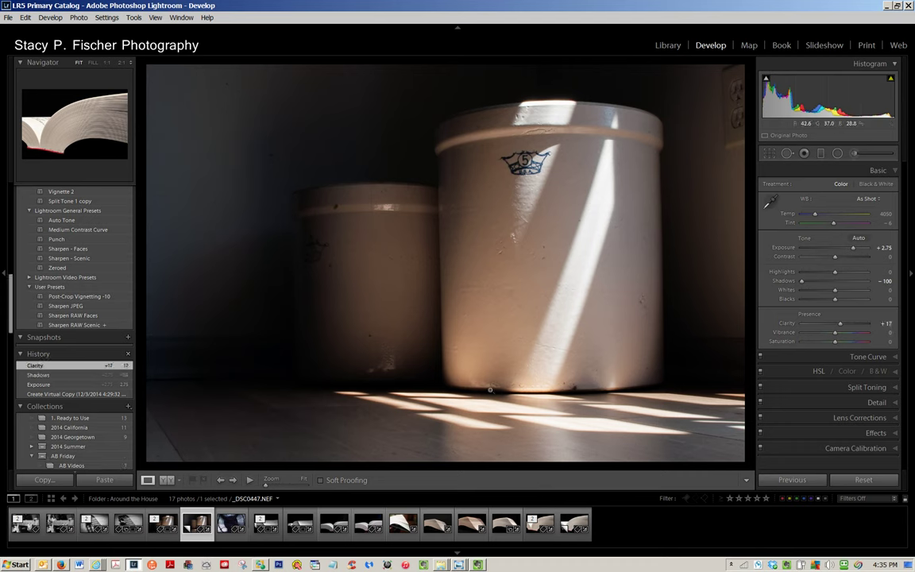
Lower Vibrance to -10.
click(882, 332)
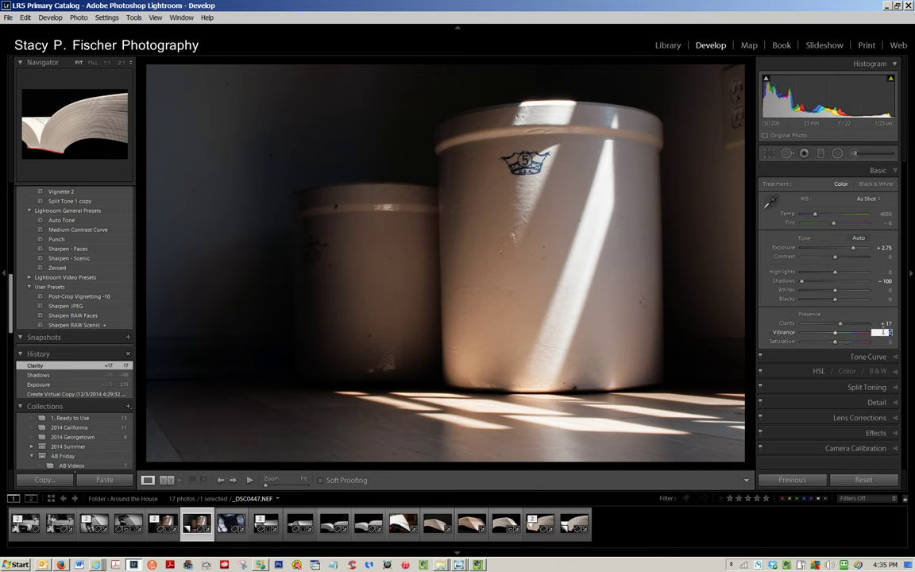
text(-10)
key(Return)
key(Return)
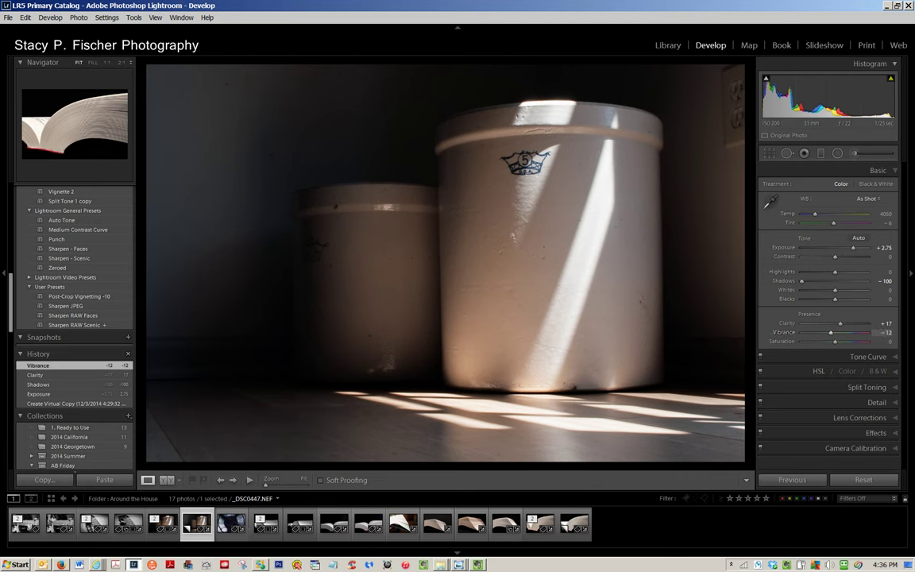
Apply the Medium Contrast point curve, then expand the Detail panel.
click(896, 357)
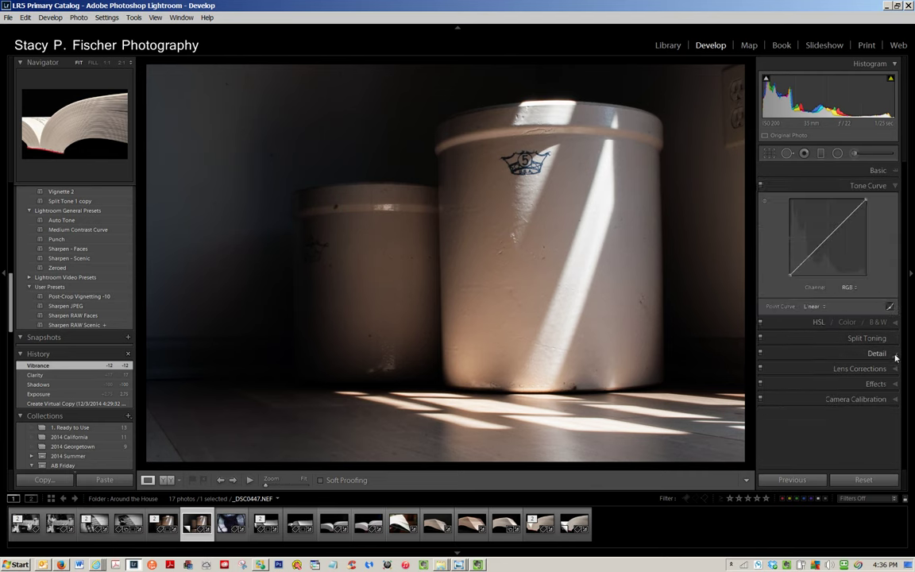
click(815, 306)
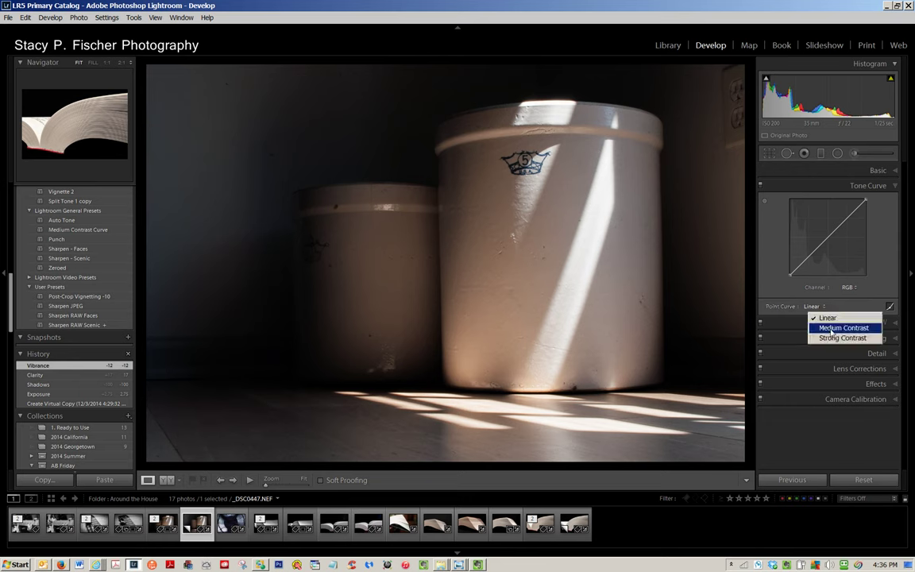
click(831, 328)
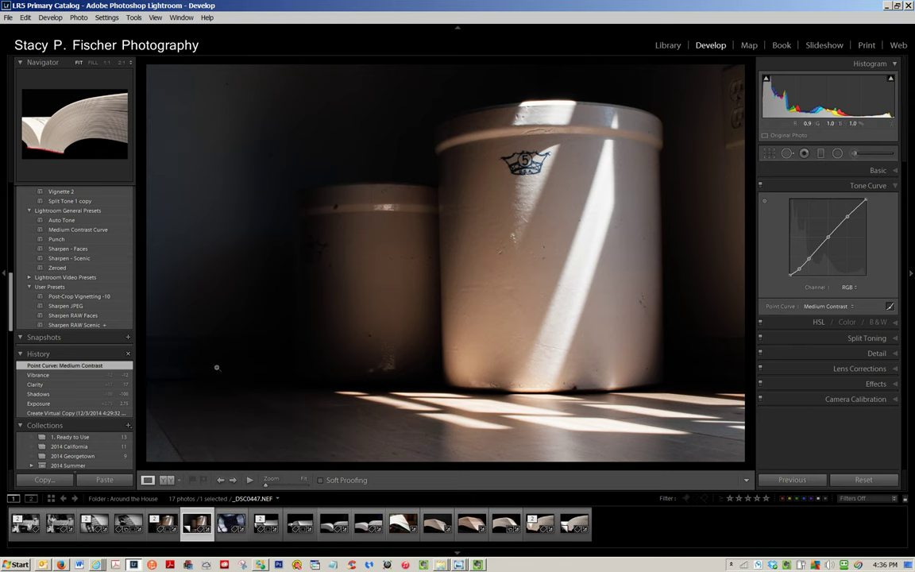
click(894, 353)
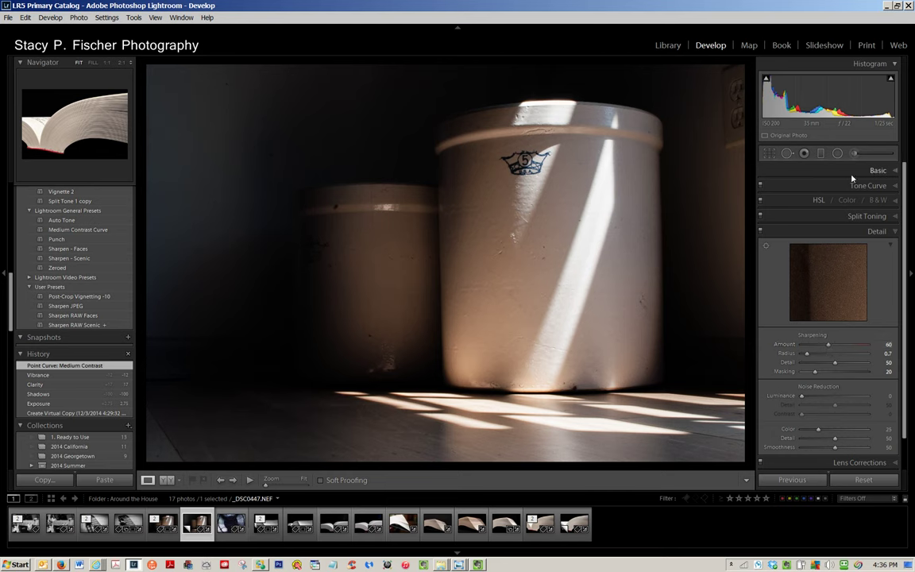
Unlock the aspect and trim right, left, bottom and top to a 16 x 10 crop.
click(770, 154)
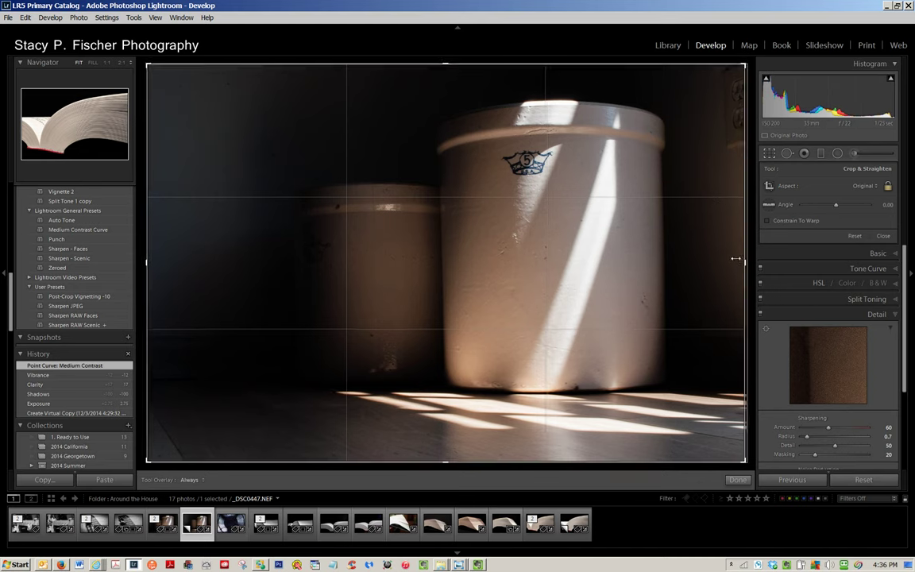
drag(736, 258, 738, 260)
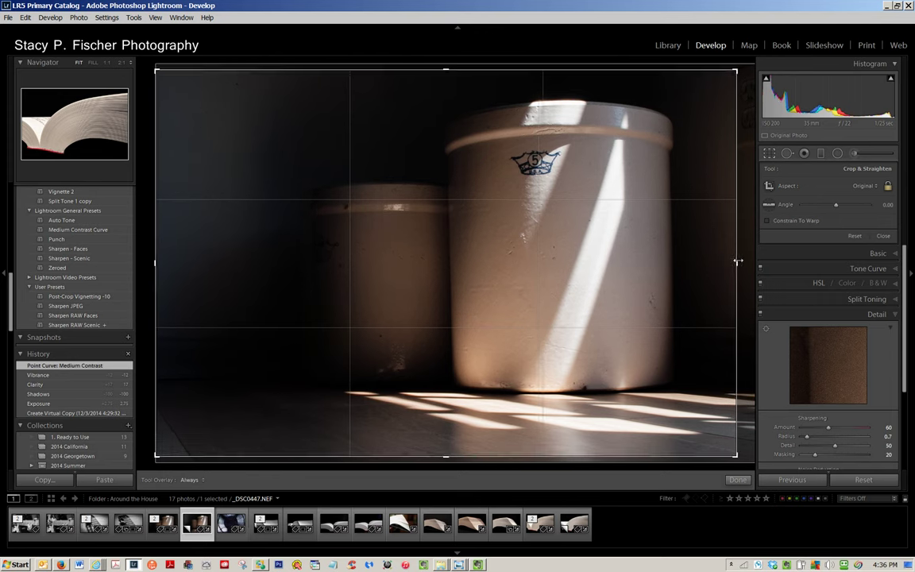
drag(738, 261, 735, 262)
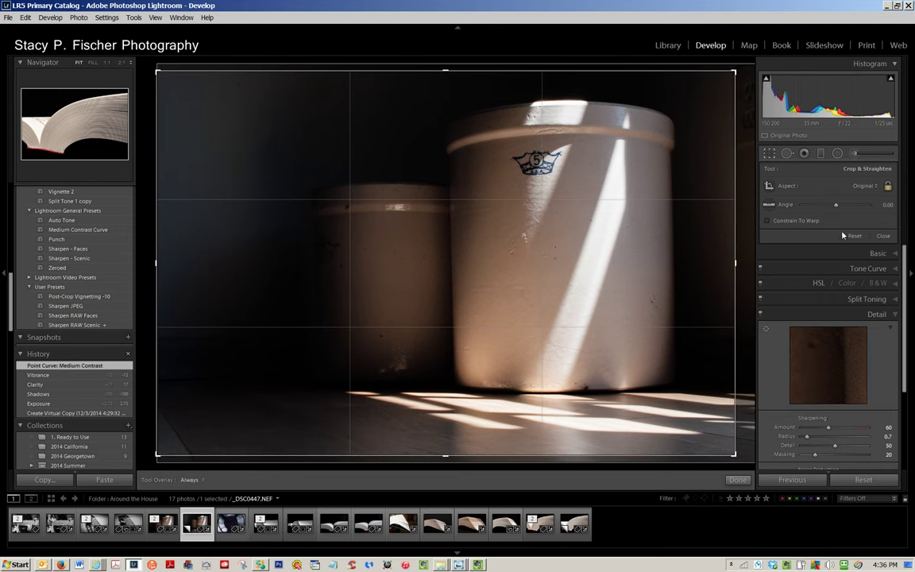
click(889, 187)
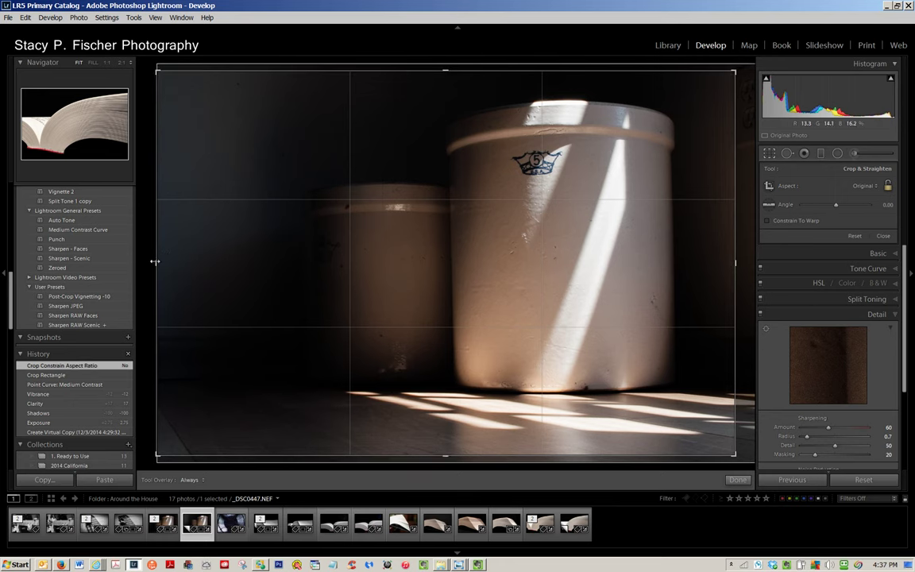
drag(154, 264, 180, 279)
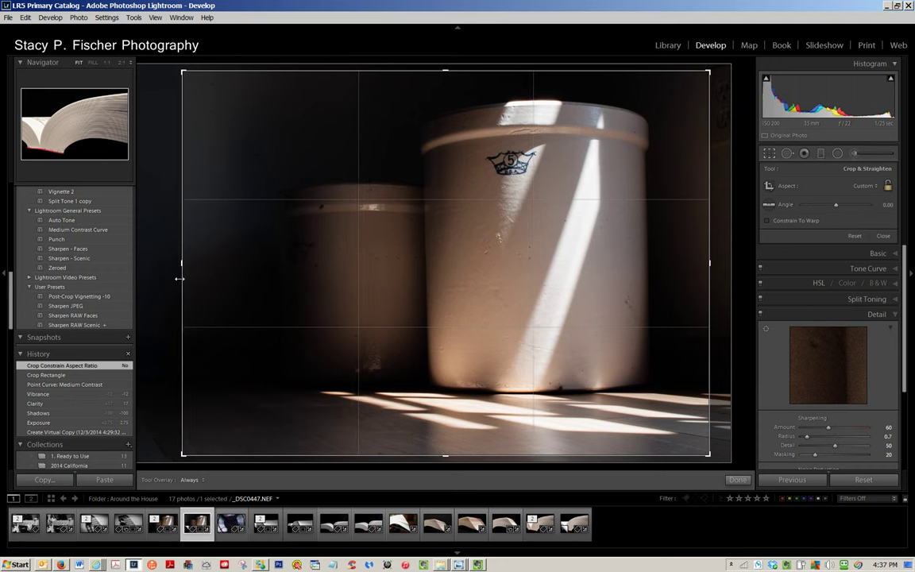
drag(180, 279, 182, 262)
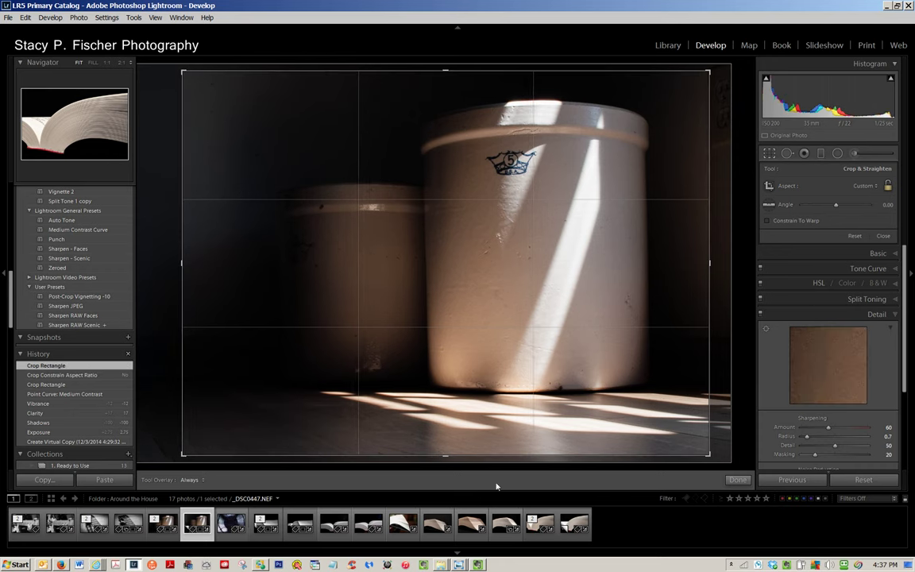
drag(445, 455, 446, 436)
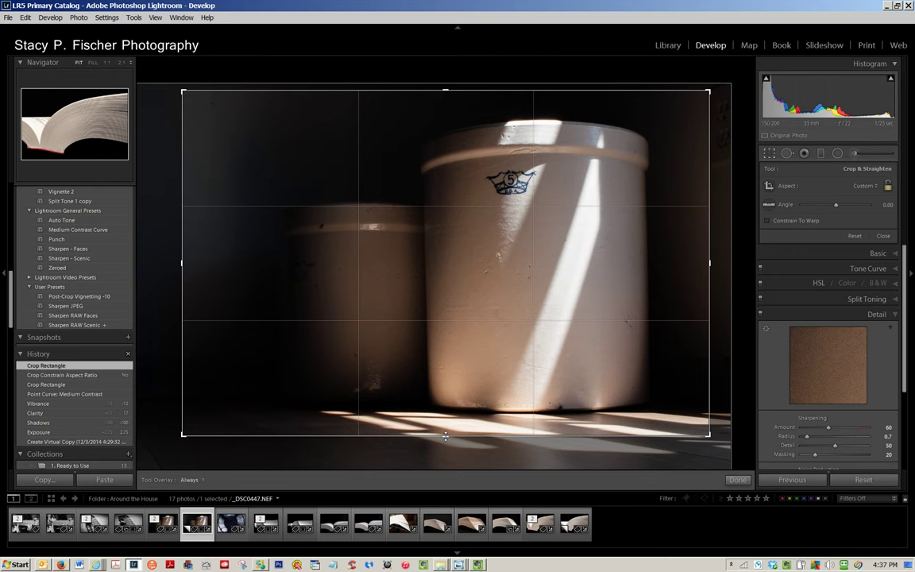
drag(444, 436, 444, 431)
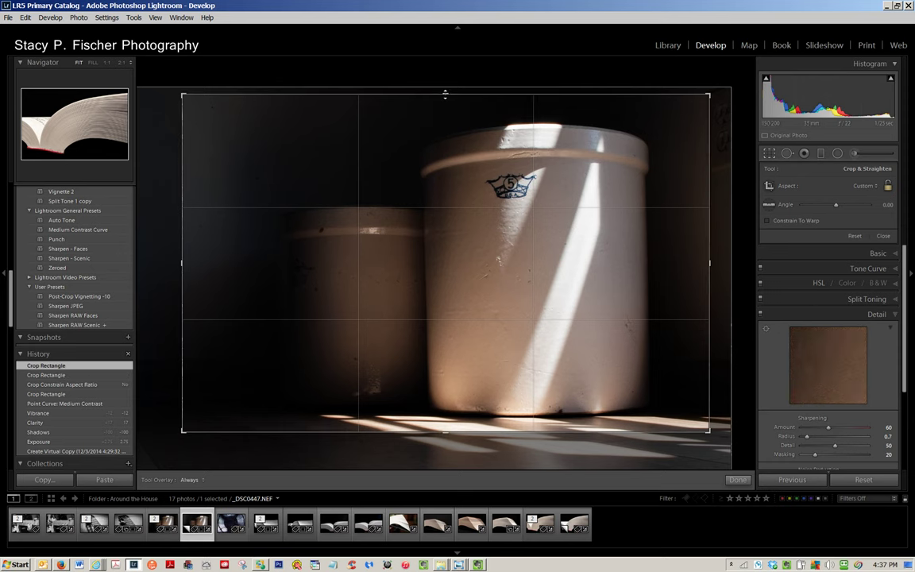
drag(445, 94, 445, 98)
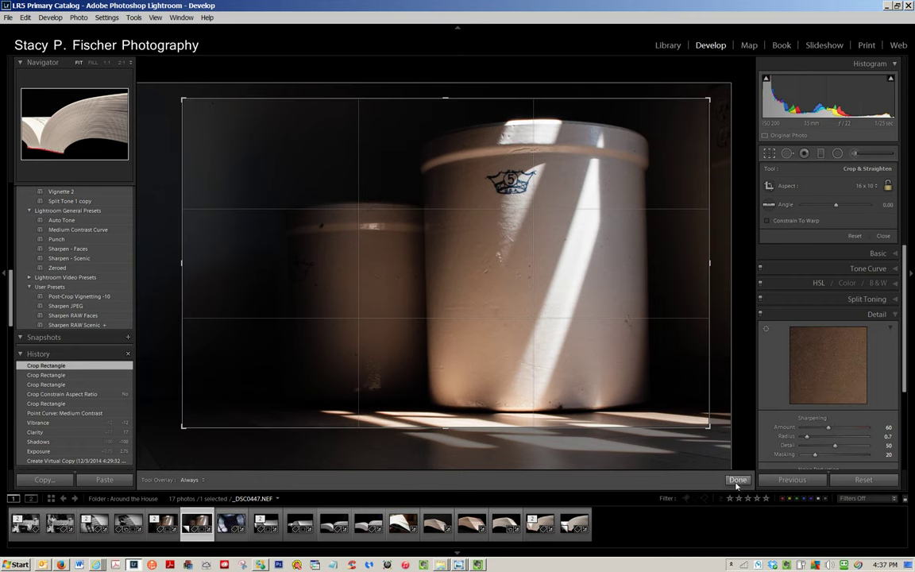
click(769, 154)
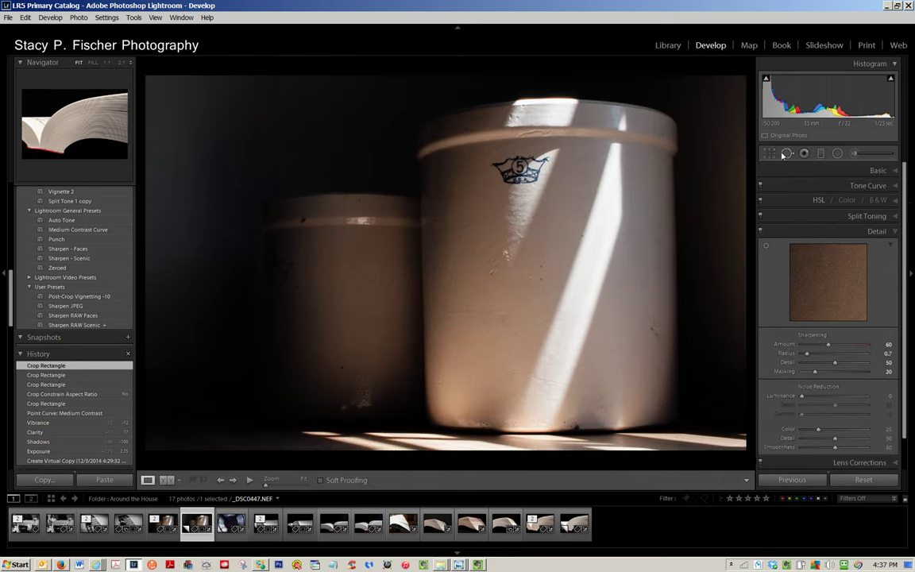
Straighten the photo with a 1.11° crop angle.
key(r)
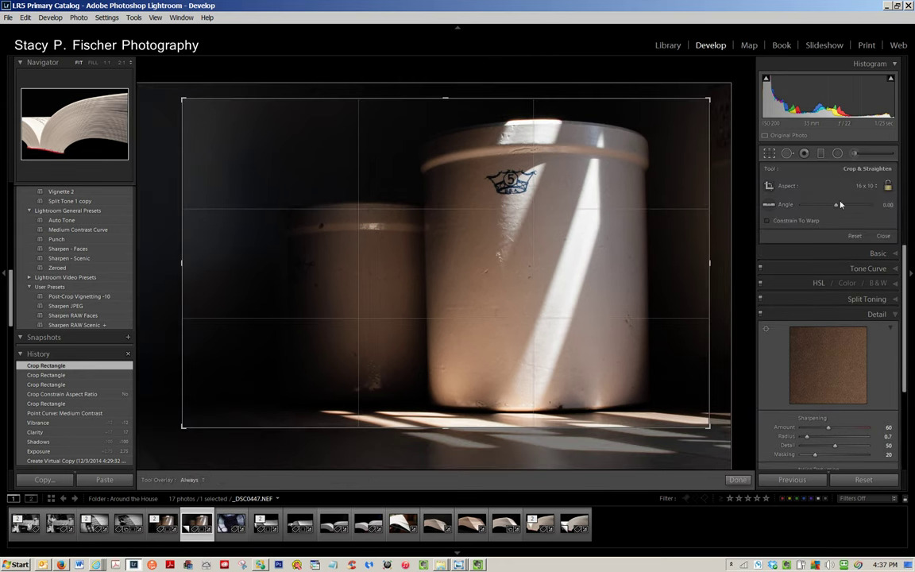
click(884, 205)
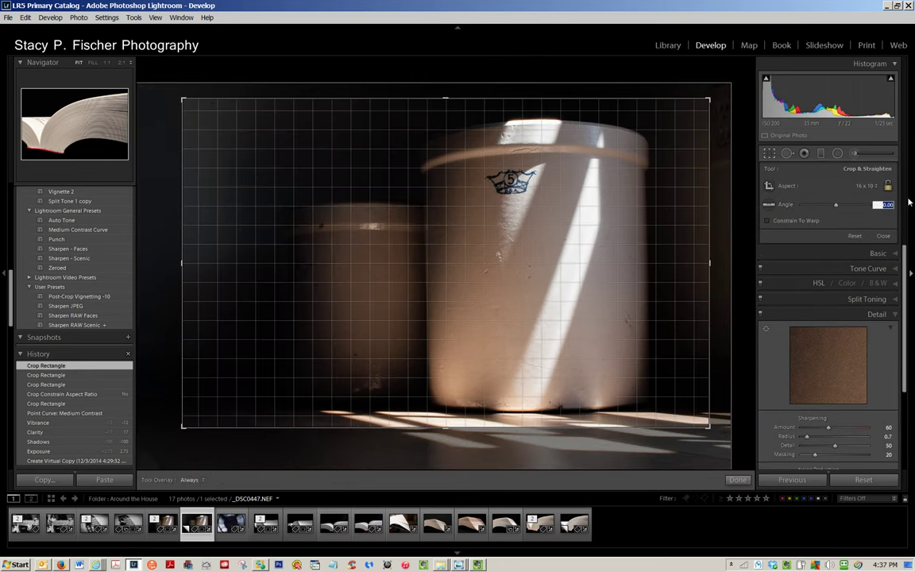
text(1.11)
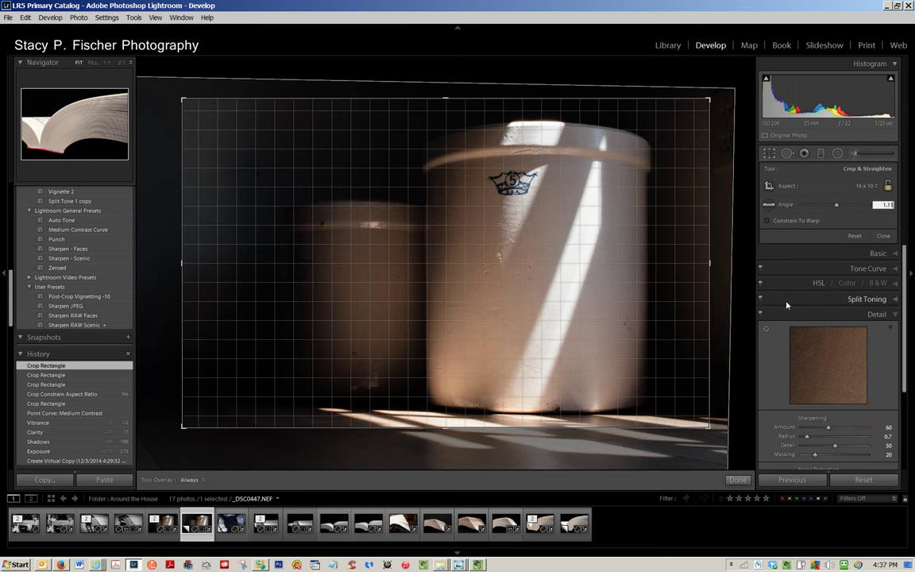
key(Return)
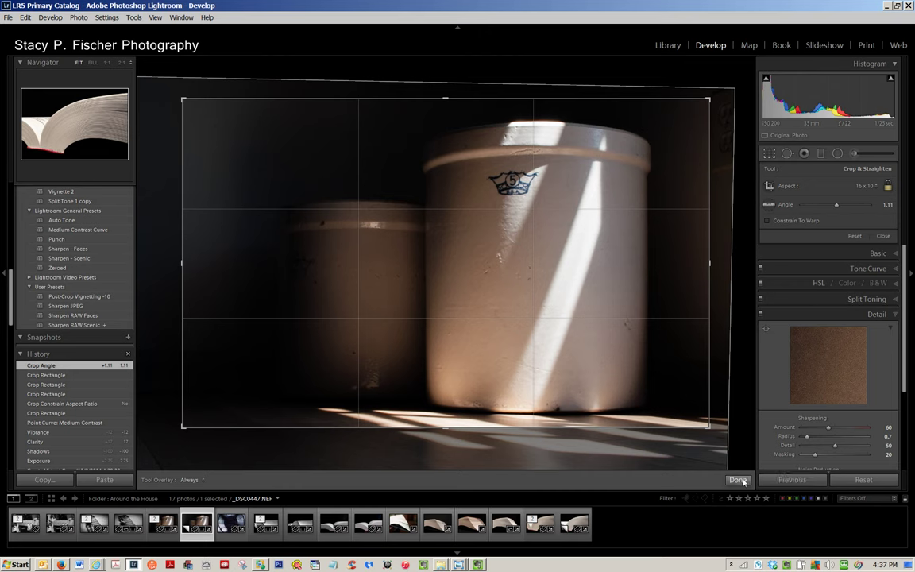
Apply the straightened crop, then step History back to the Medium Contrast curve state.
click(741, 481)
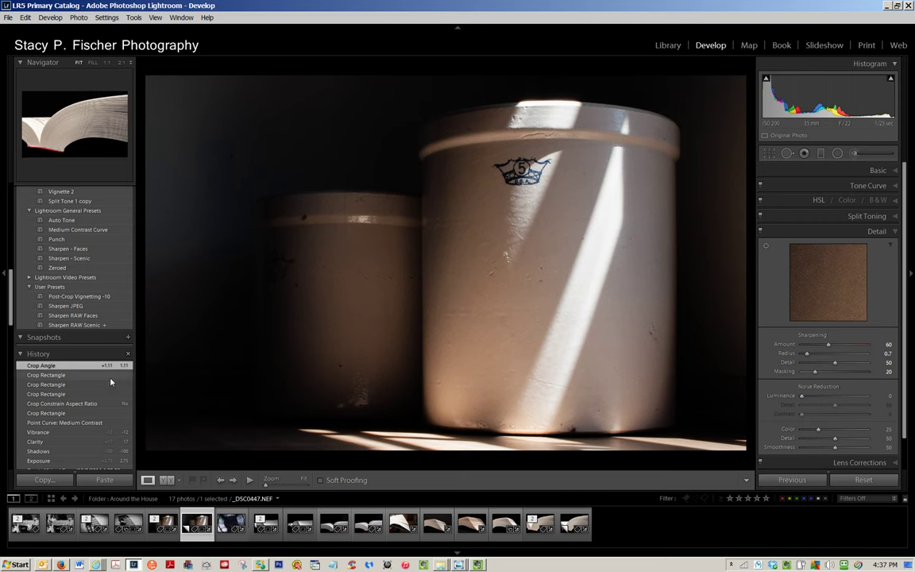
scroll(111, 382, down, 2)
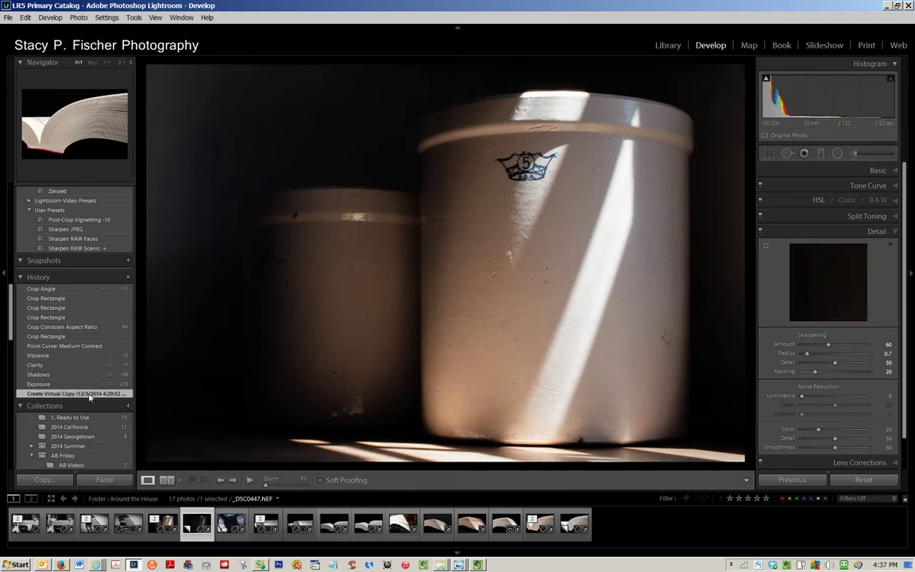
click(90, 394)
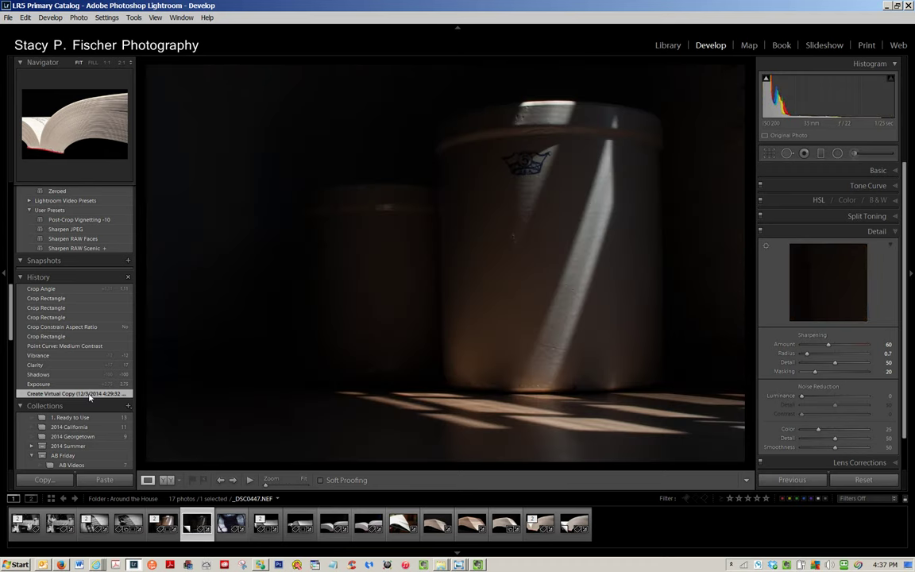
click(50, 290)
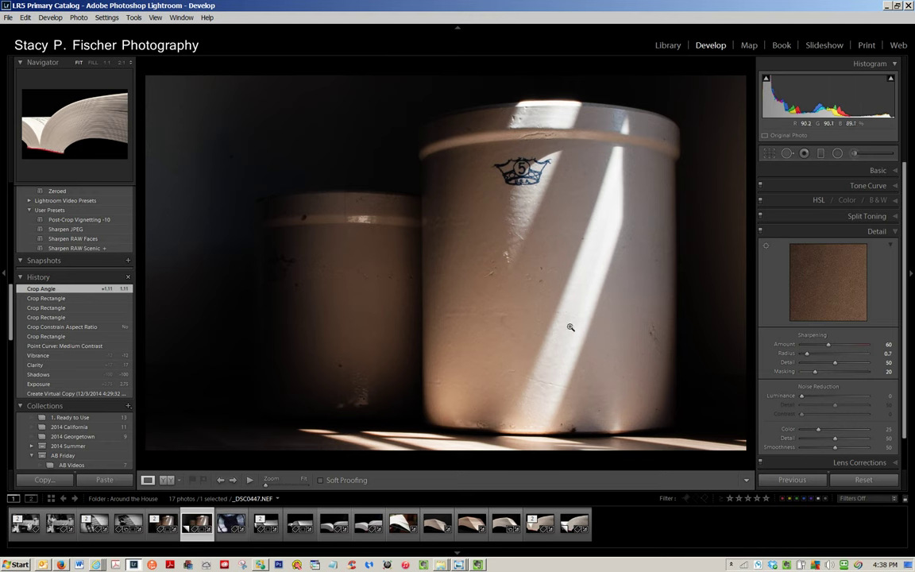
click(80, 346)
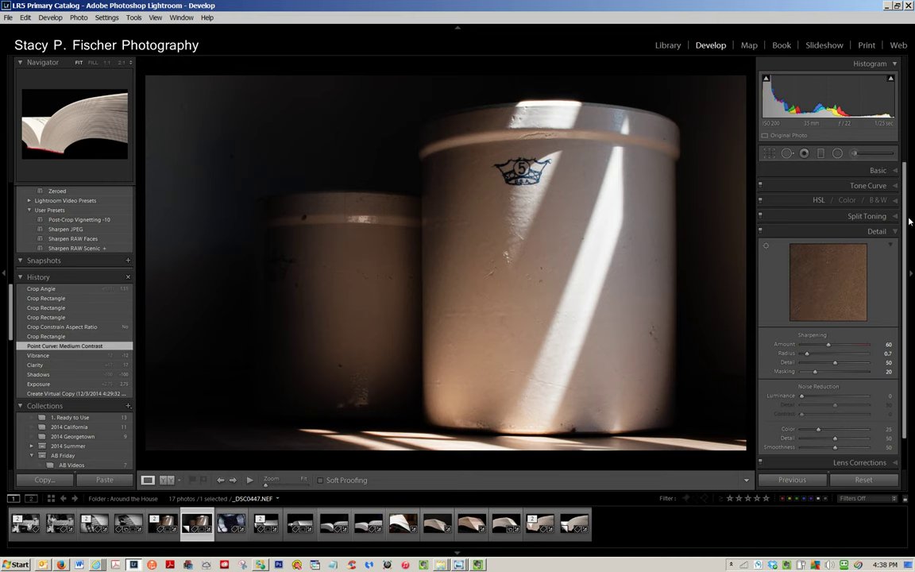
Set a 1 x 1 crop aspect, resize and position it around both crocks, and apply.
click(770, 155)
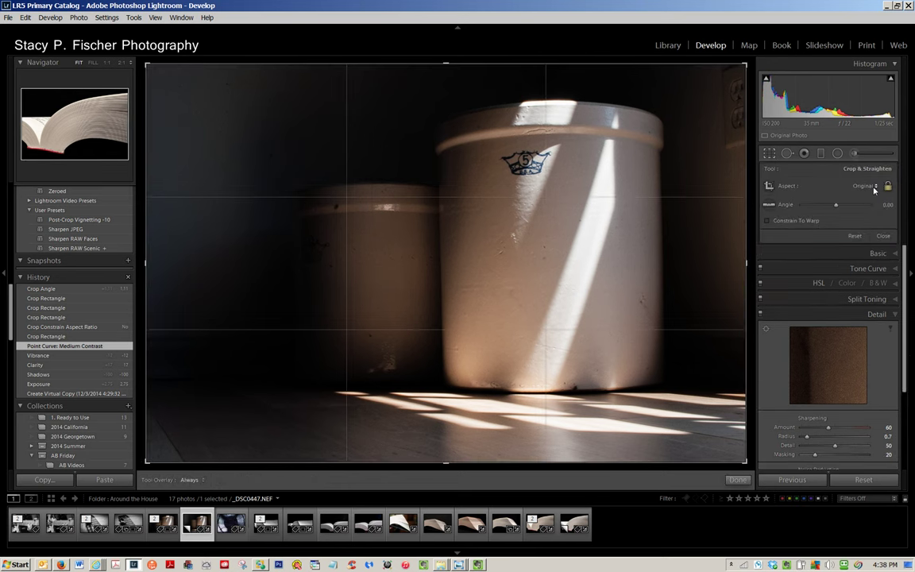
click(875, 188)
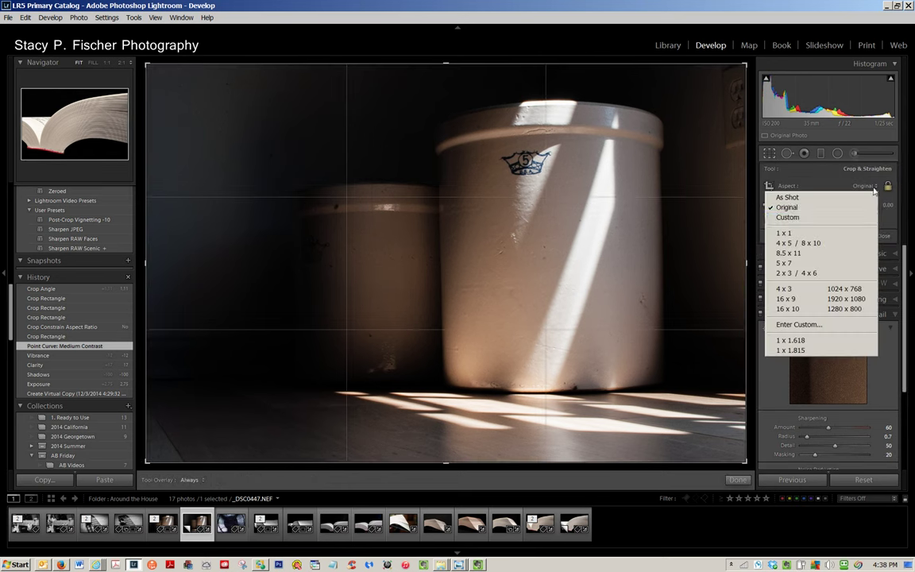
click(810, 233)
drag(525, 248, 503, 237)
drag(446, 461, 446, 445)
click(500, 341)
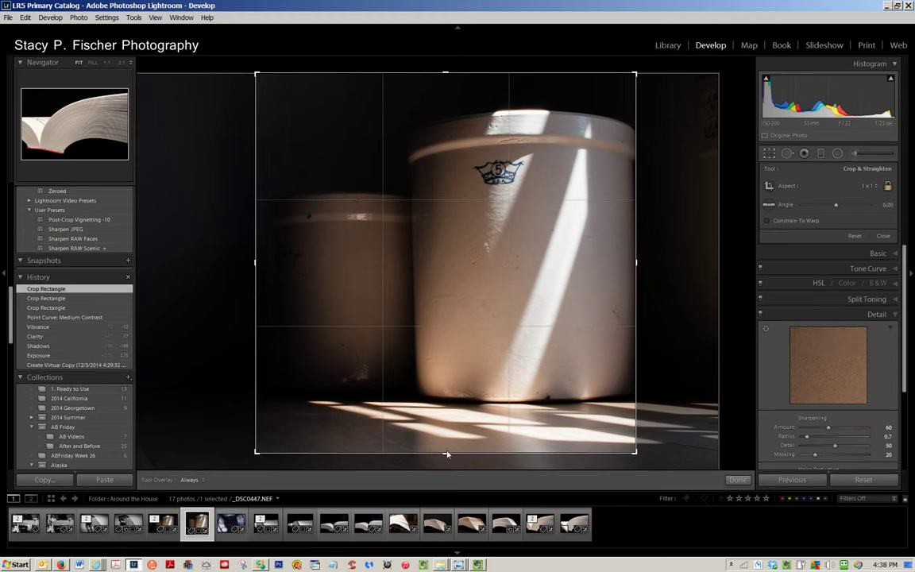
drag(498, 361, 497, 363)
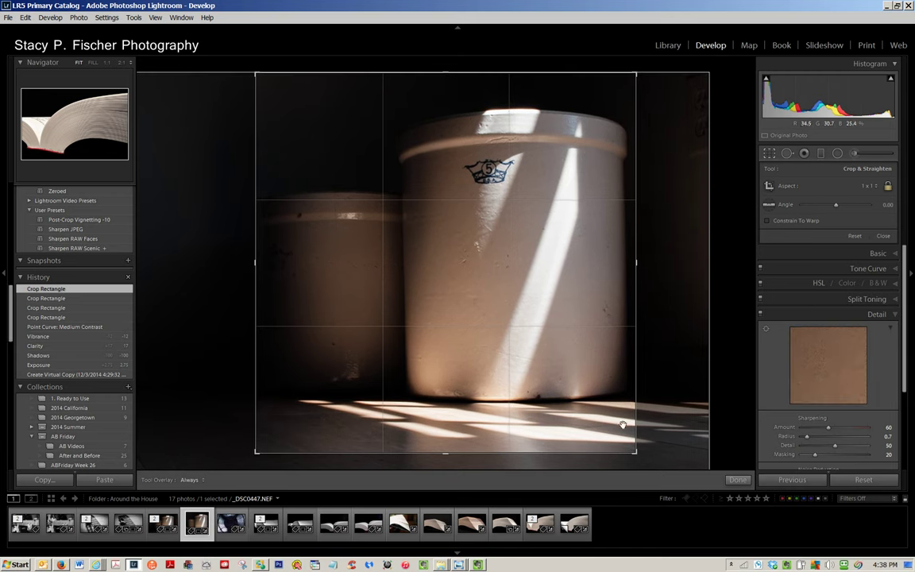
key(Return)
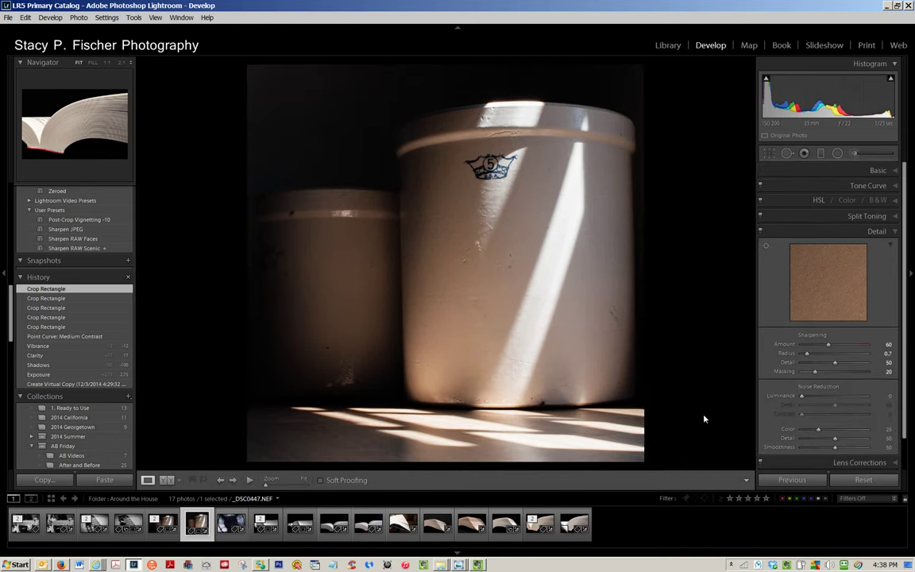
Select the square crock copy in the filmstrip and apply the Vignette 1 effect preset.
click(161, 525)
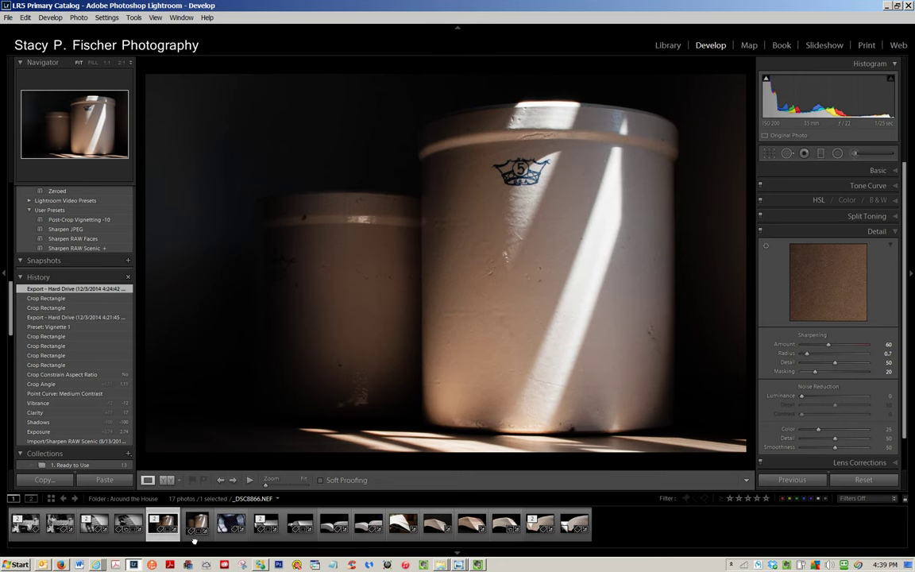
click(197, 539)
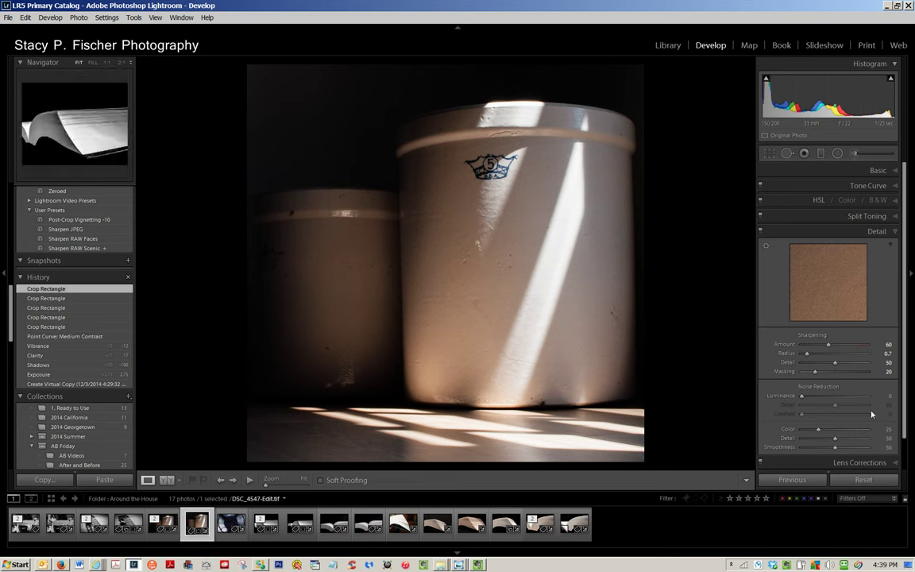
scroll(80, 224, up, 3)
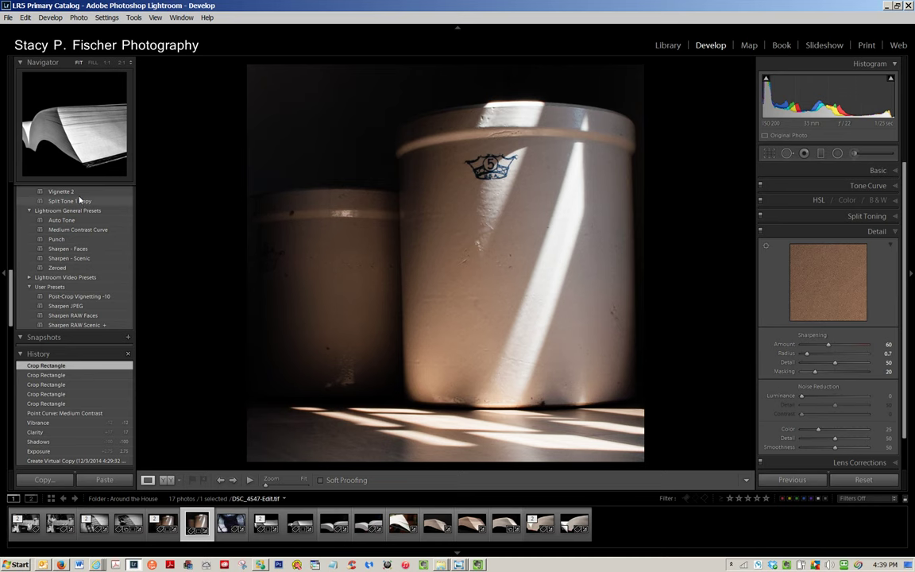
scroll(76, 231, up, 3)
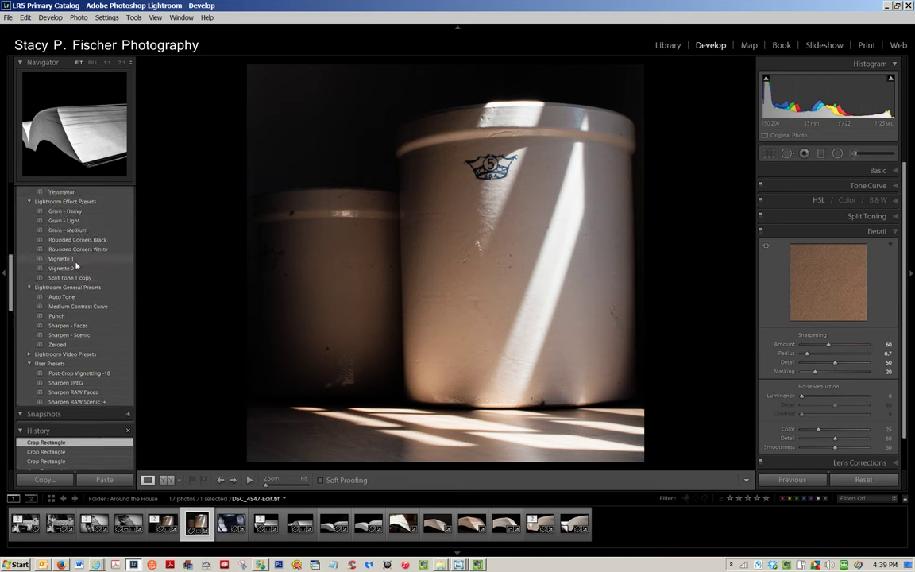
click(77, 259)
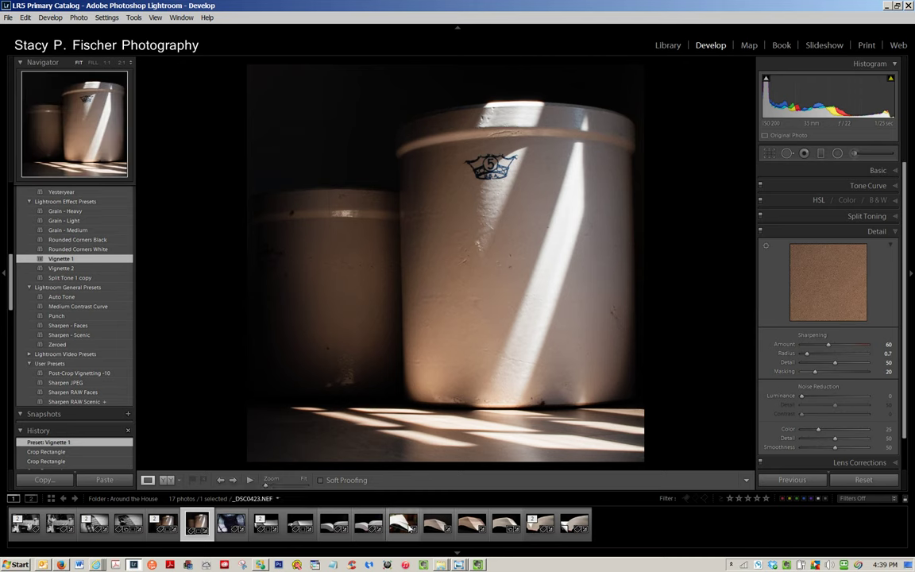
click(165, 538)
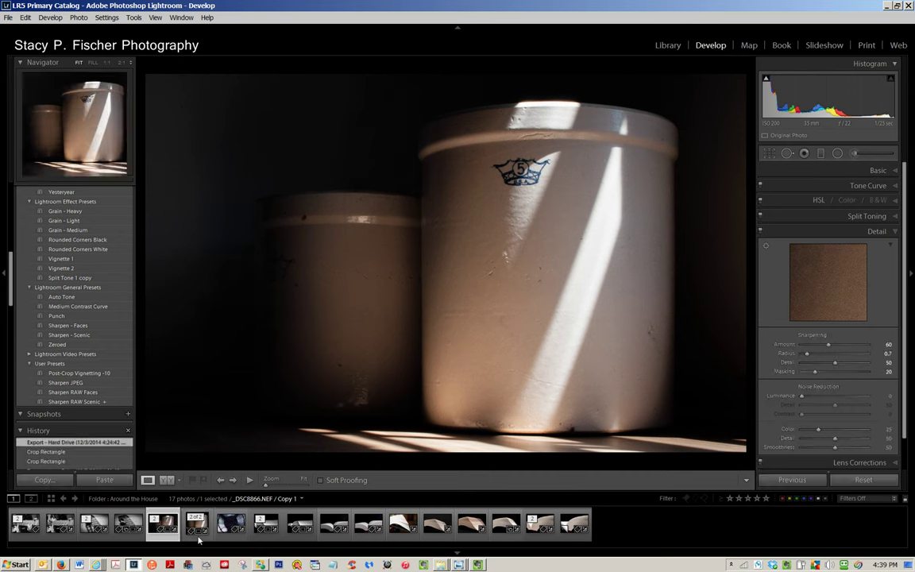
click(198, 538)
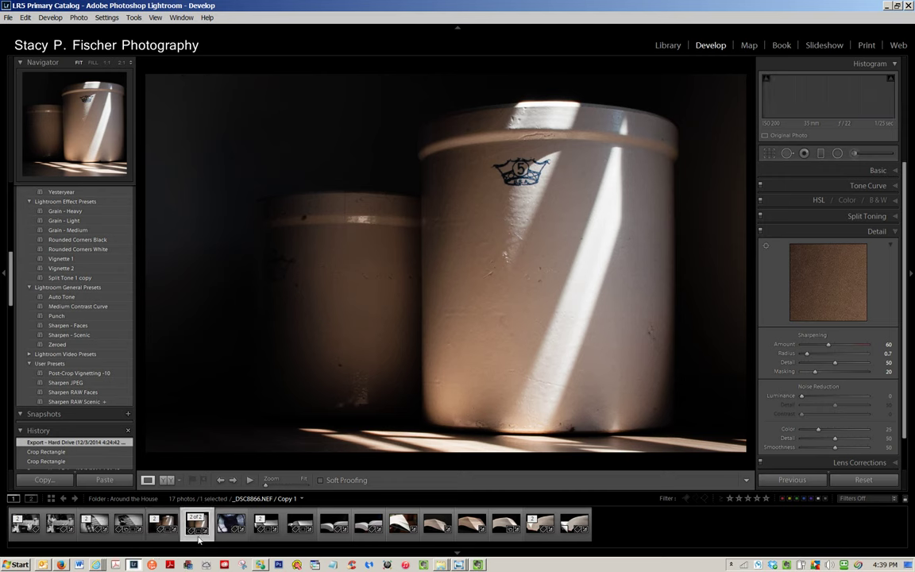